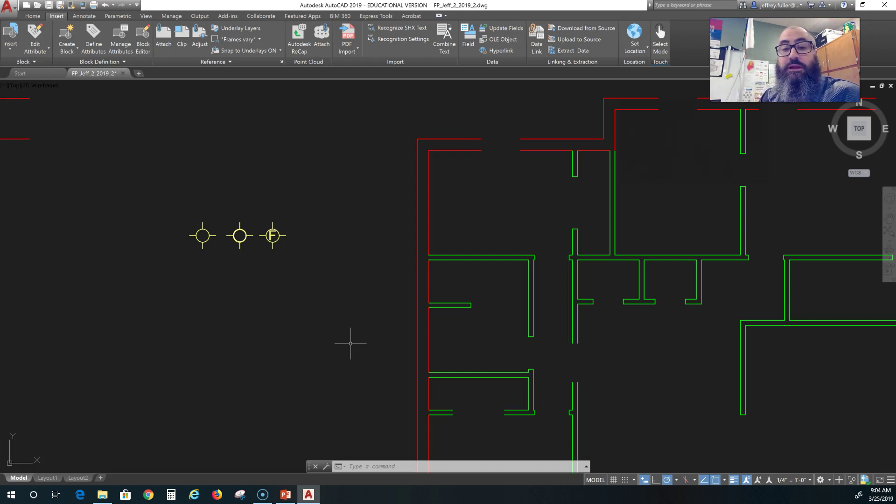
Examine the three lighting symbols drawn beside the house and the room layout of the floor plan.
{"action": "scroll", "coordinate": [281, 223], "scroll_direction": "up", "scroll_amount": 4}
{"action": "middle_click_drag", "start_coordinate": [299, 236], "coordinate": [408, 236]}
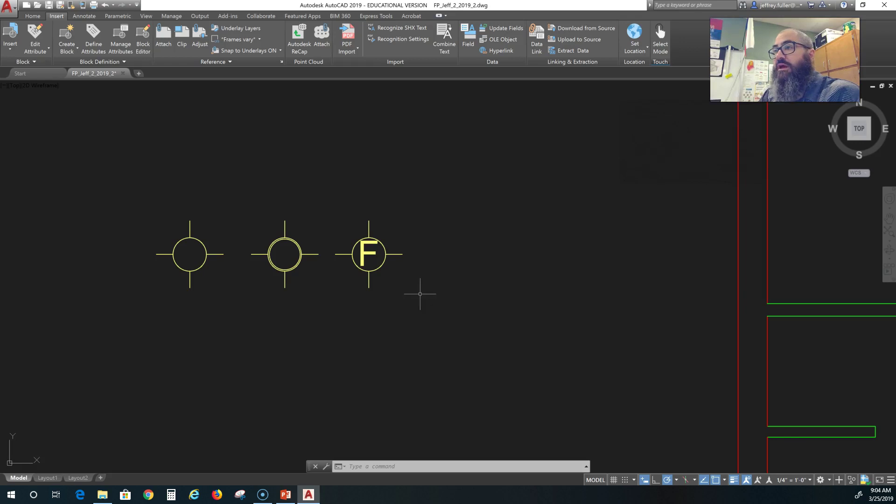
{"action": "scroll", "coordinate": [420, 294], "scroll_direction": "down", "scroll_amount": 5}
{"action": "scroll", "coordinate": [402, 300], "scroll_direction": "up", "scroll_amount": 7}
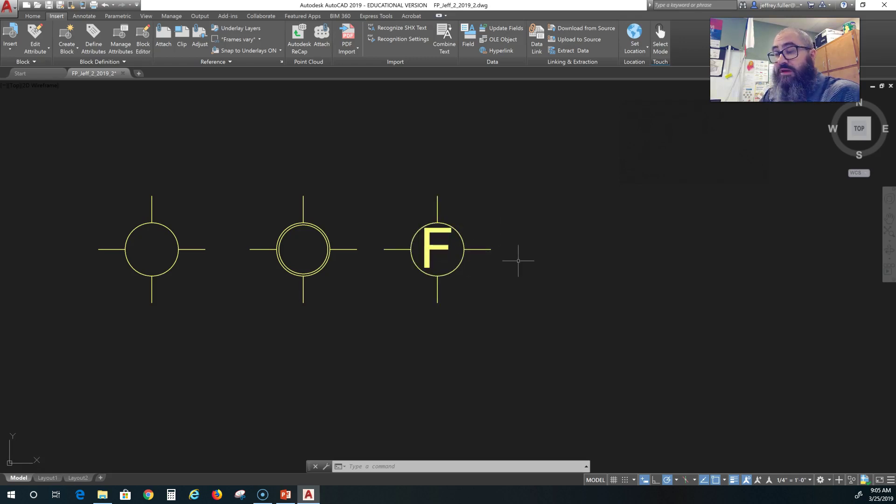
{"action": "scroll", "coordinate": [467, 319], "scroll_direction": "down", "scroll_amount": 5}
{"action": "middle_click_drag", "start_coordinate": [530, 366], "coordinate": [263, 318]}
{"action": "middle_click_drag", "start_coordinate": [244, 354], "coordinate": [248, 286]}
{"action": "scroll", "coordinate": [280, 342], "scroll_direction": "down", "scroll_amount": 2}
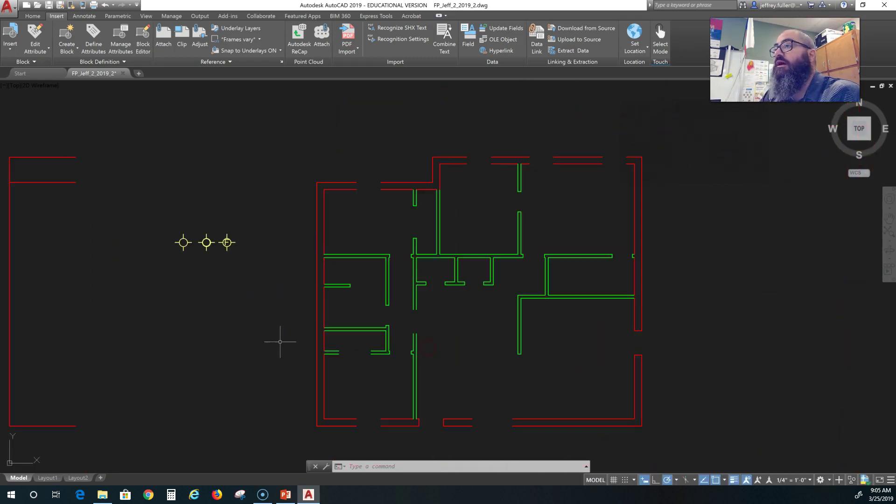
{"action": "middle_click_drag", "start_coordinate": [270, 350], "coordinate": [256, 326]}
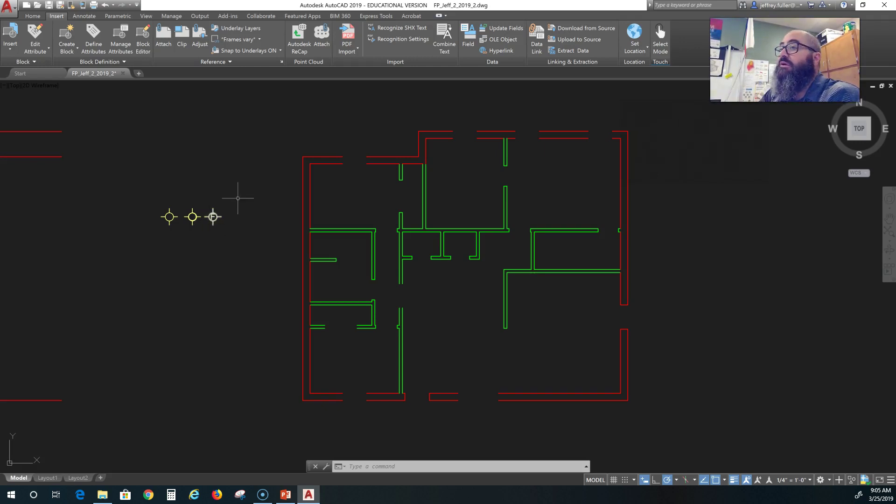
{"action": "left_click", "coordinate": [33, 16]}
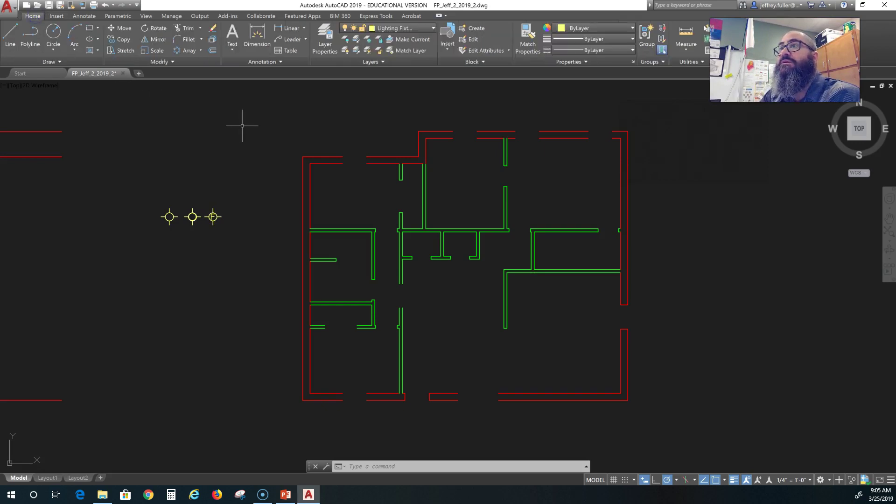
{"action": "left_click", "coordinate": [120, 39]}
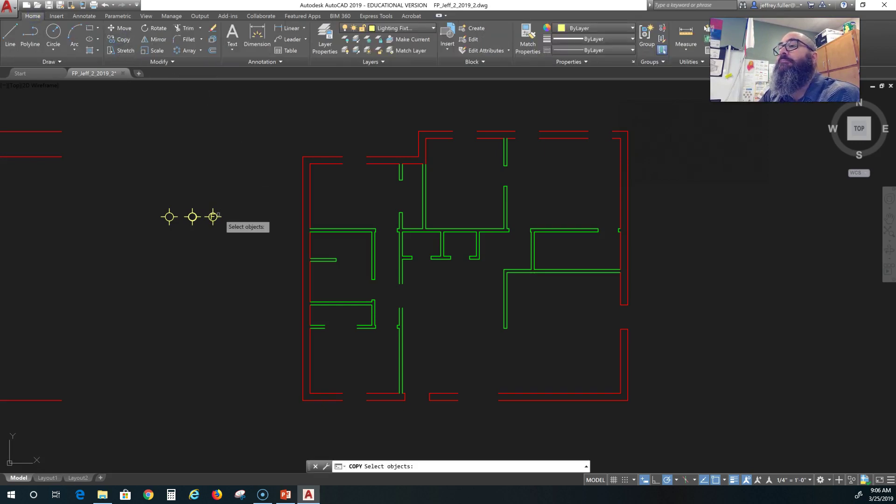
{"action": "left_click", "coordinate": [214, 215]}
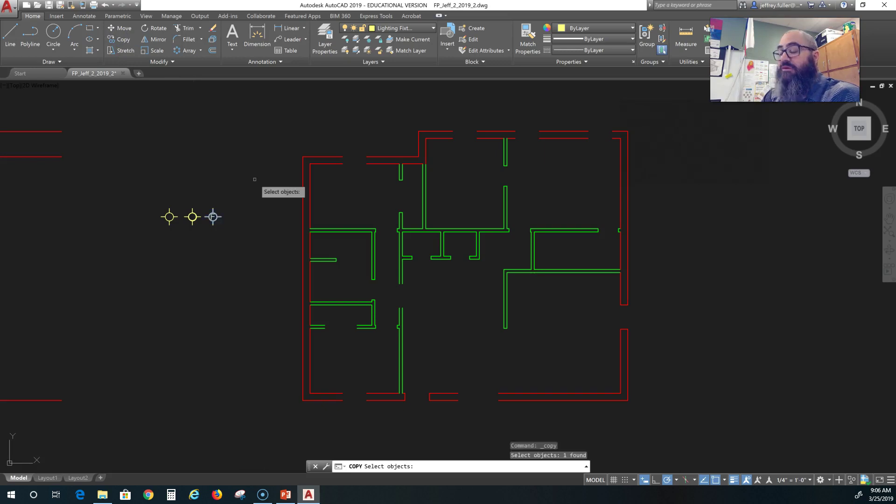
{"action": "key", "text": "Return"}
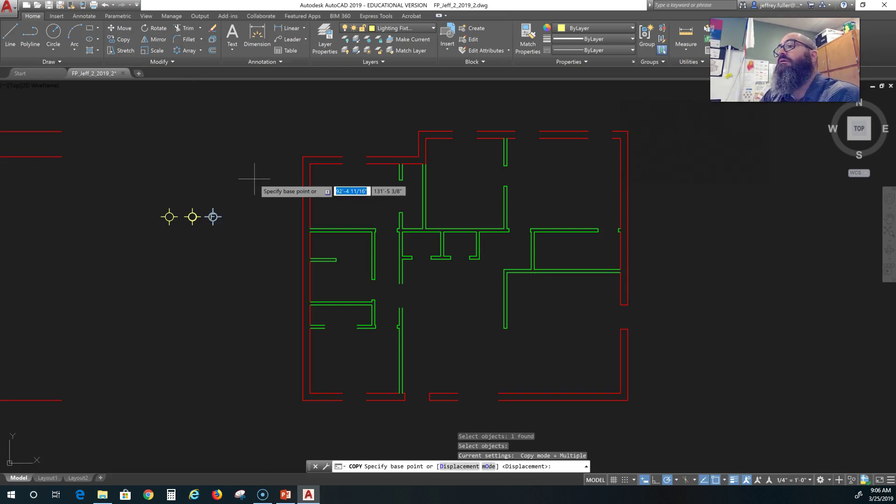
{"action": "key", "text": "Escape"}
{"action": "key", "text": "Escape"}
{"action": "key", "text": "Escape"}
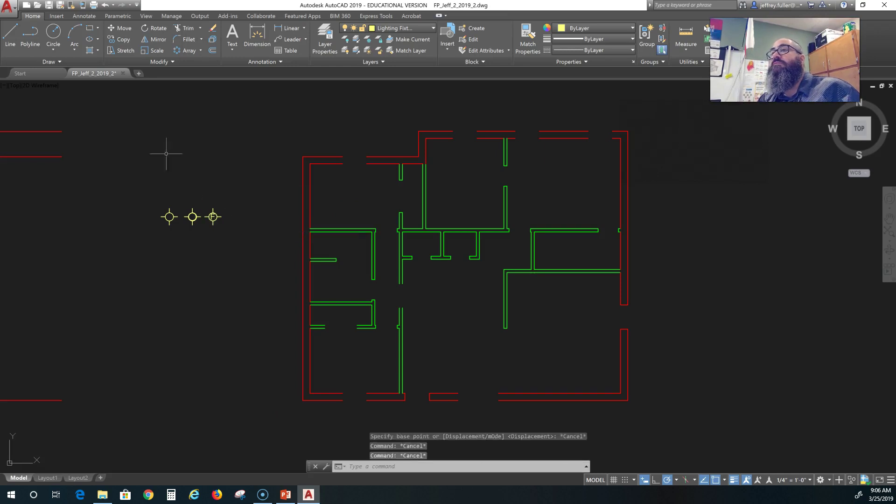
{"action": "key", "text": "Escape"}
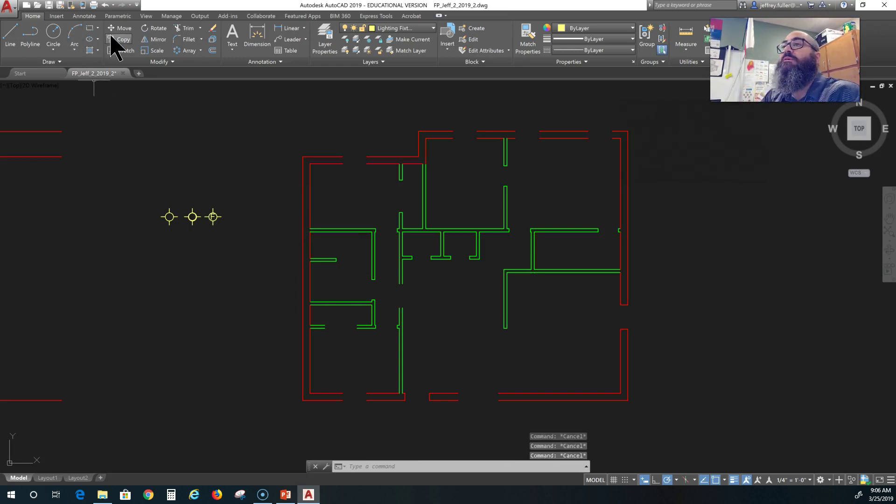
{"action": "left_click", "coordinate": [223, 206]}
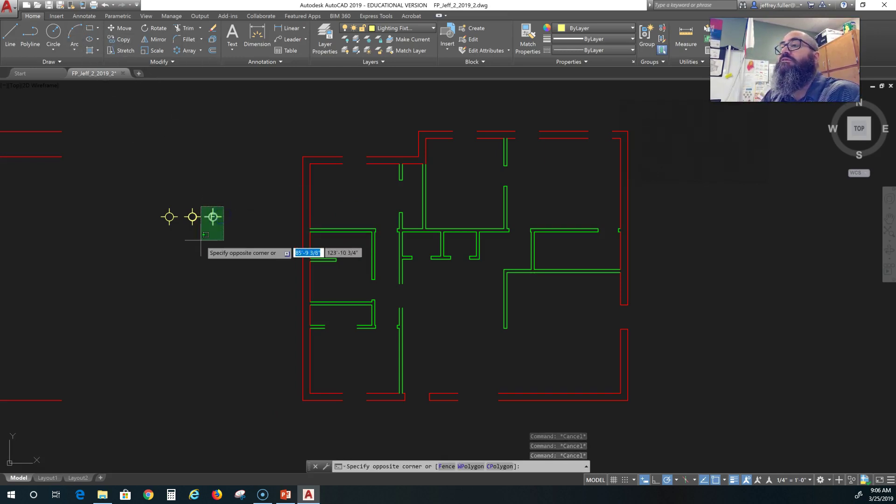
{"action": "left_click", "coordinate": [200, 241]}
{"action": "key", "text": "Escape"}
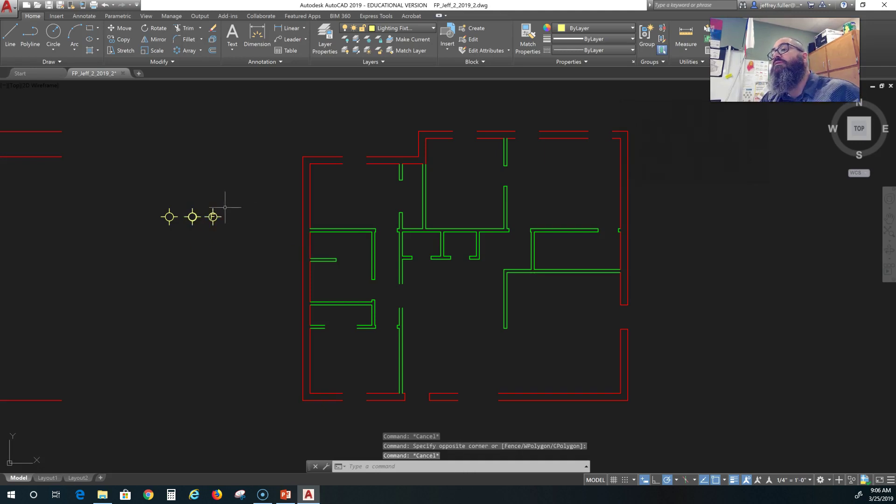
Copy the F light symbol beside the plan, using its centre as base point, into the large open lower-middle room.
{"action": "left_click", "coordinate": [225, 207]}
{"action": "left_click", "coordinate": [206, 237]}
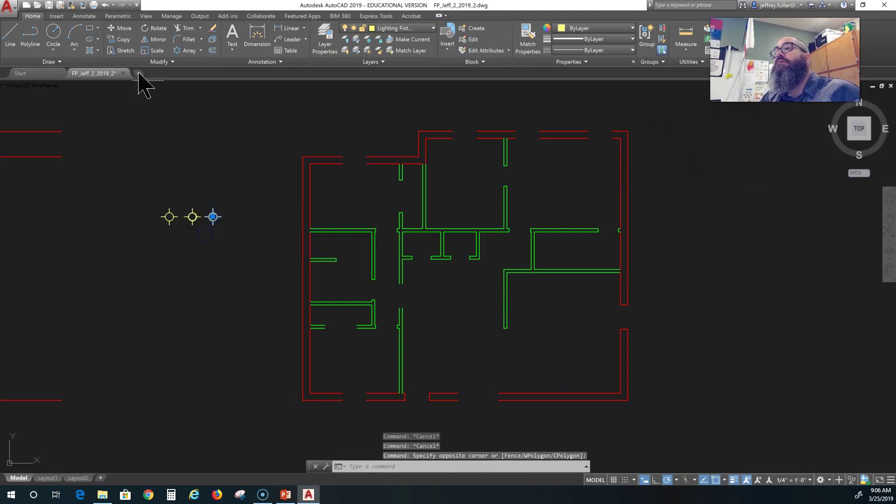
{"action": "left_click", "coordinate": [120, 39]}
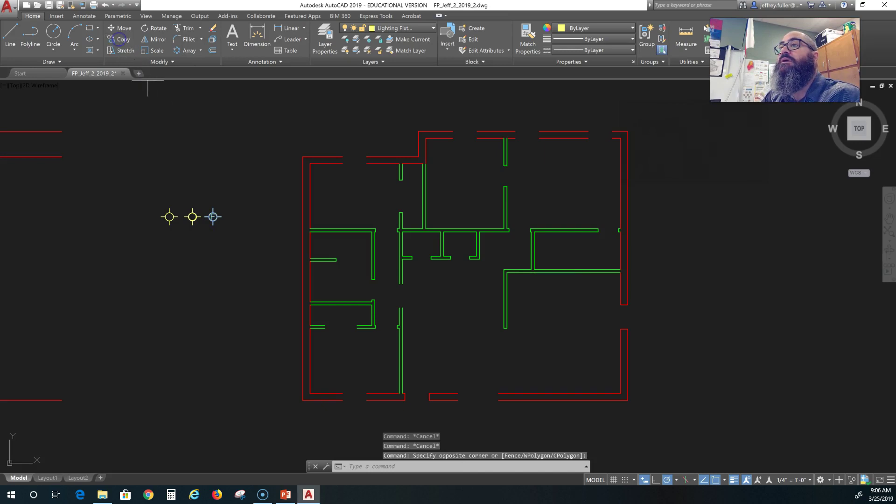
{"action": "left_click", "coordinate": [213, 217]}
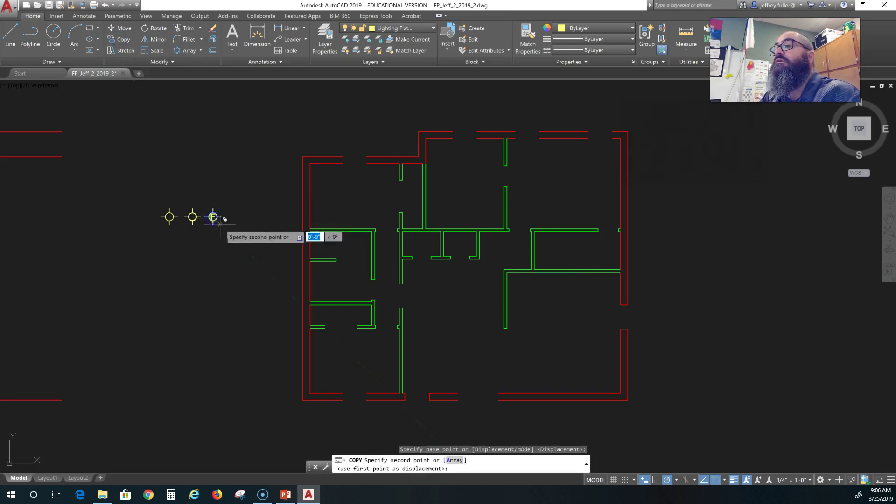
{"action": "scroll", "coordinate": [386, 269], "scroll_direction": "down", "scroll_amount": 2}
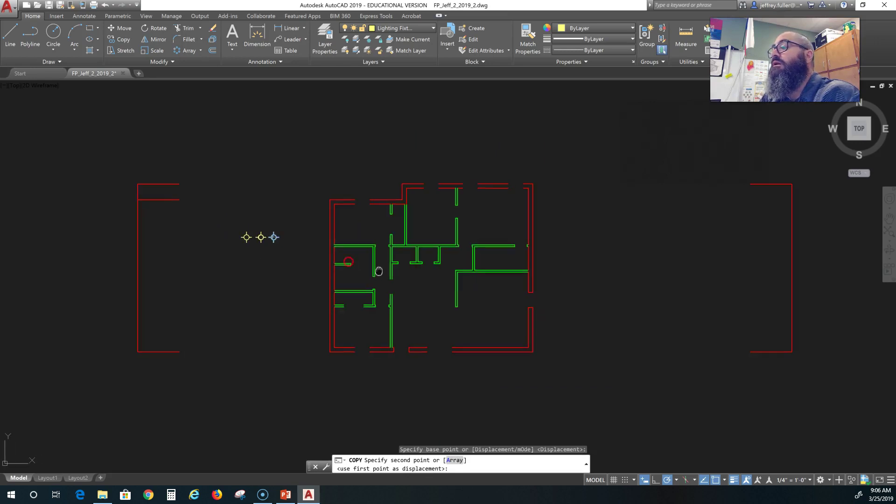
{"action": "middle_click_drag", "start_coordinate": [383, 269], "coordinate": [132, 265]}
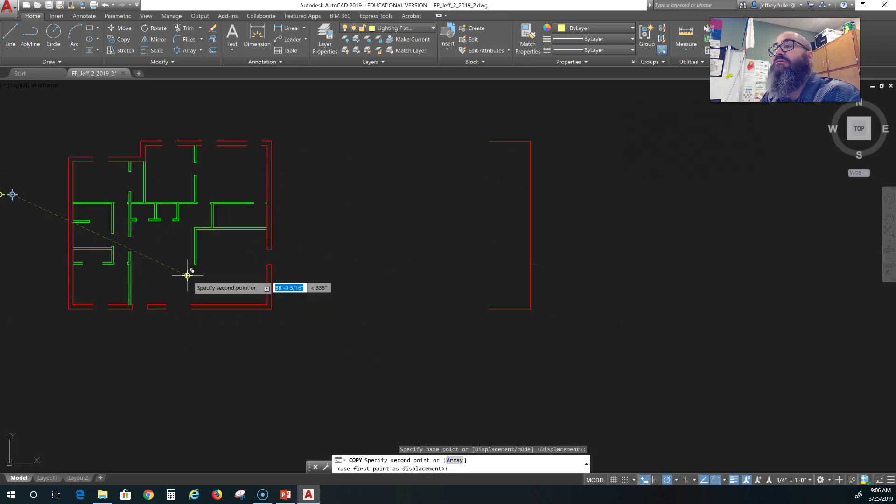
{"action": "scroll", "coordinate": [184, 272], "scroll_direction": "up", "scroll_amount": 2}
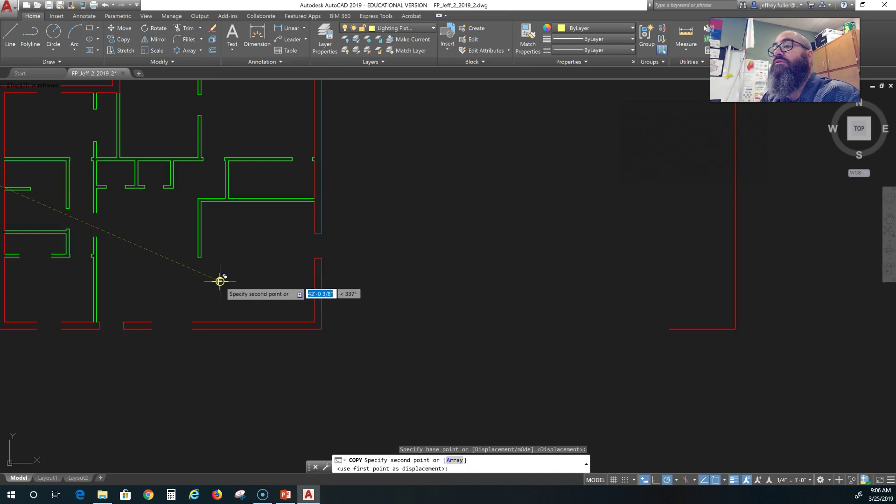
{"action": "middle_click_drag", "start_coordinate": [220, 280], "coordinate": [373, 266]}
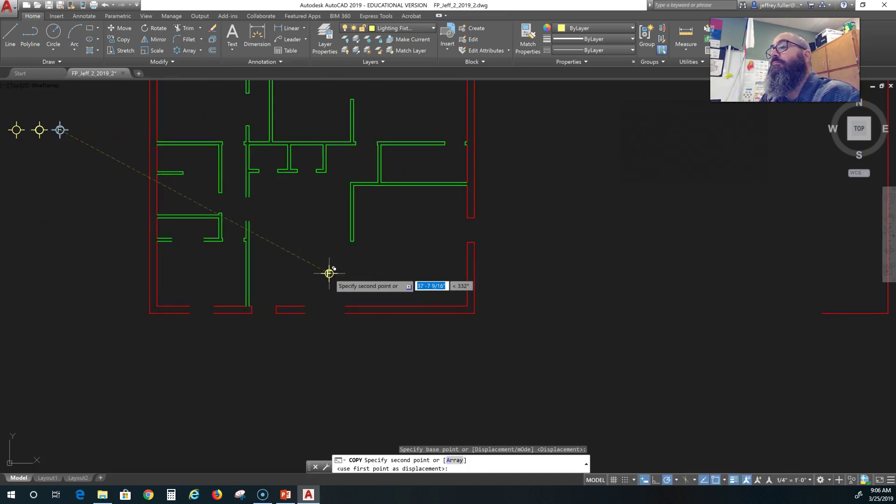
{"action": "middle_click_drag", "start_coordinate": [314, 250], "coordinate": [271, 282]}
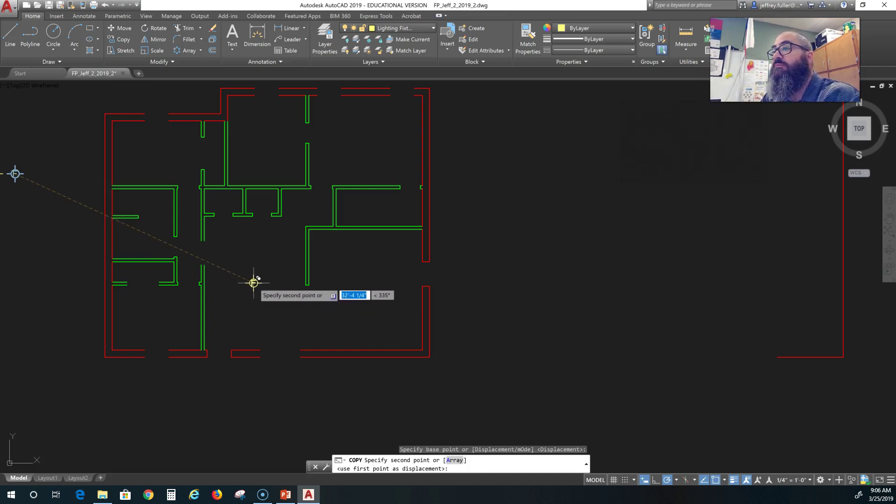
{"action": "left_click", "coordinate": [254, 283]}
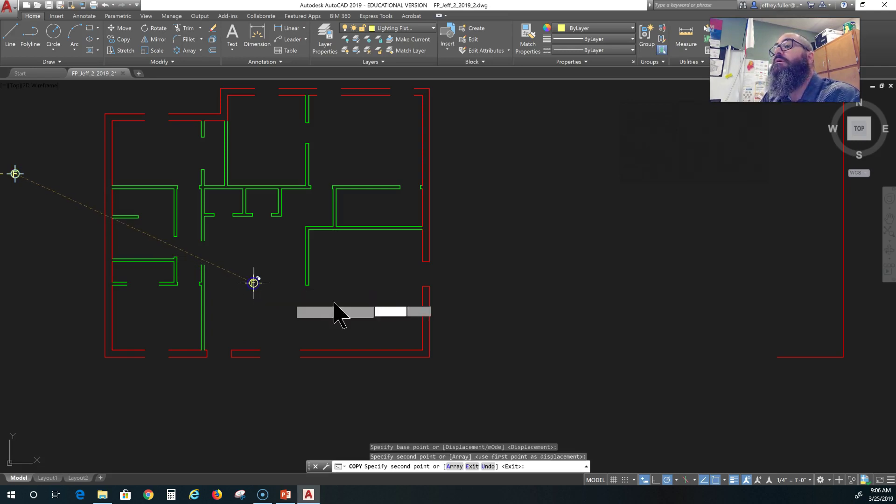
Place three further copies of the F symbol in the upper-right, upper-left and lower-left rooms, and end the copying.
{"action": "left_click", "coordinate": [366, 141]}
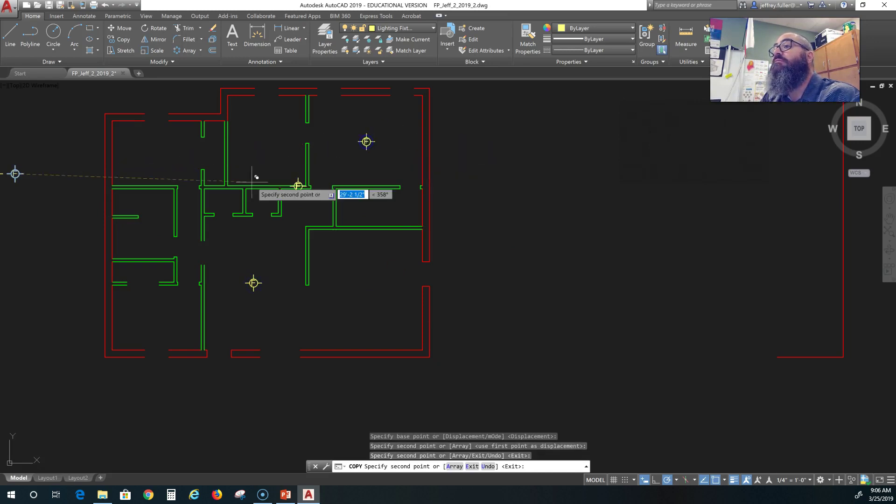
{"action": "left_click", "coordinate": [164, 151]}
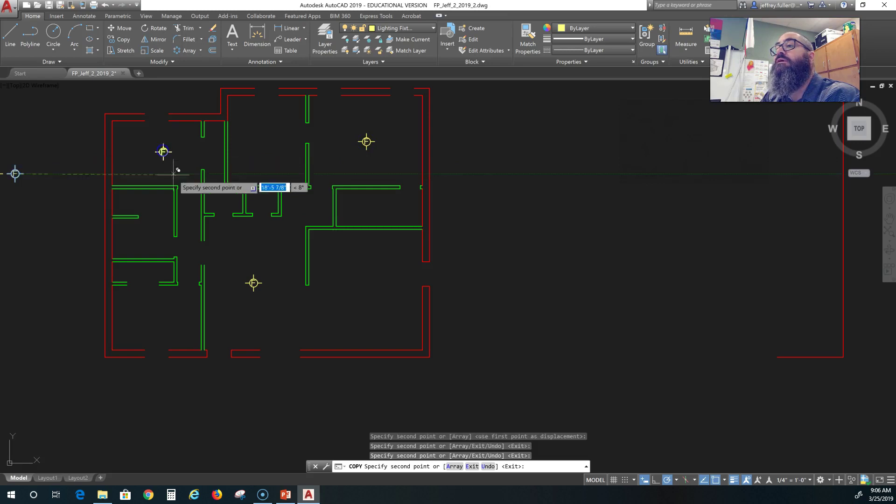
{"action": "left_click", "coordinate": [156, 316]}
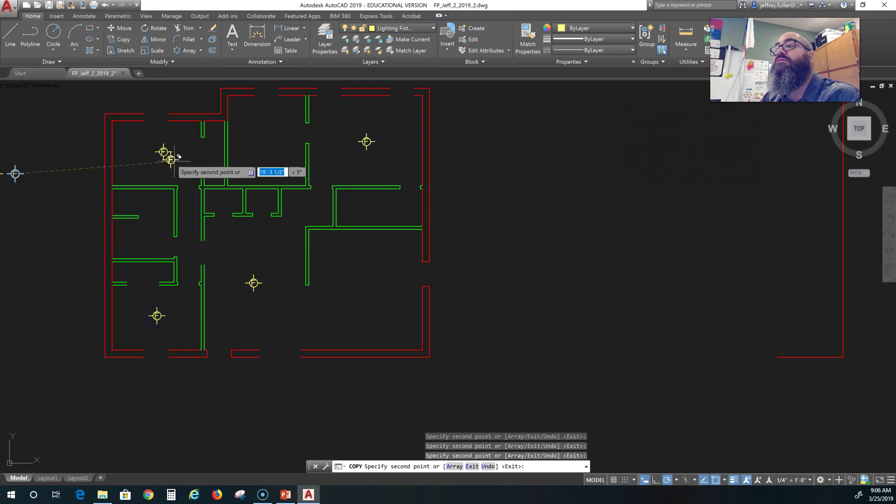
{"action": "key", "text": "Escape"}
{"action": "key", "text": "Escape"}
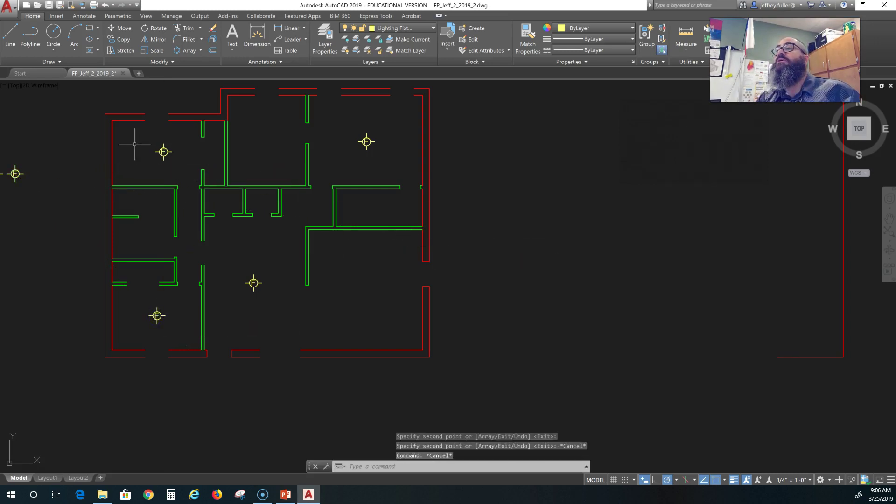
Move the upper-left room's F symbol slightly left by its centre grip, in line with the window opening above.
{"action": "left_click", "coordinate": [165, 152]}
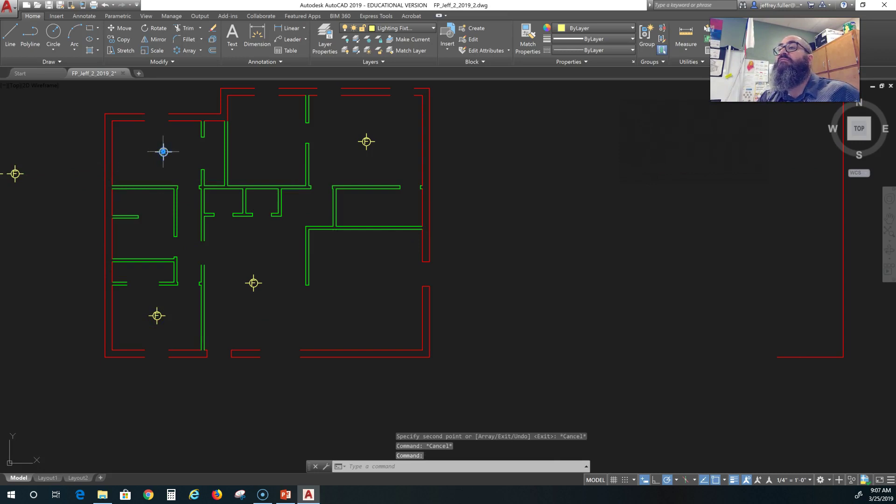
{"action": "left_click", "coordinate": [164, 152]}
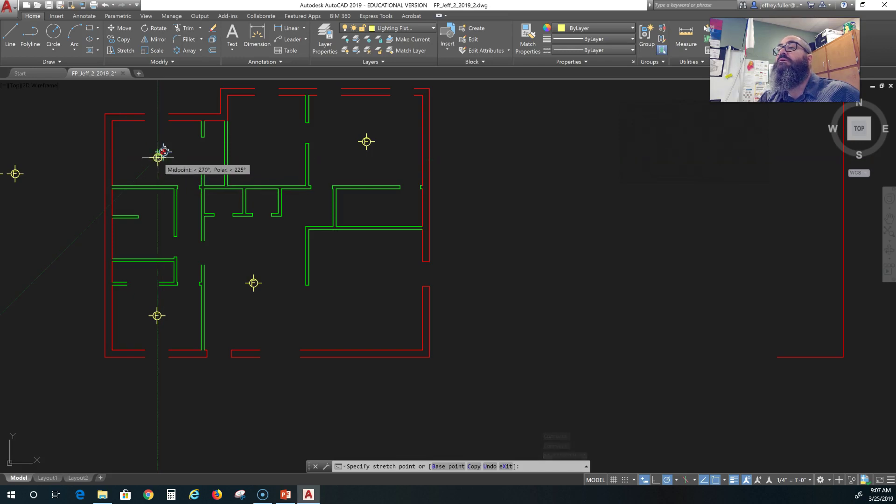
{"action": "key", "text": "Escape"}
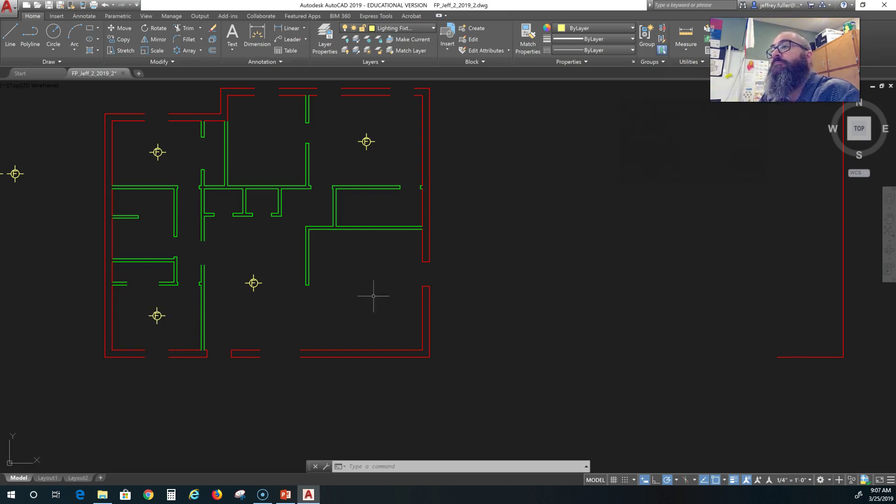
Copy the middle light symbol beside the plan by its centre, placing three in a row above the large room's F symbol, about 3 feet apart.
{"action": "scroll", "coordinate": [325, 308], "scroll_direction": "down", "scroll_amount": 2}
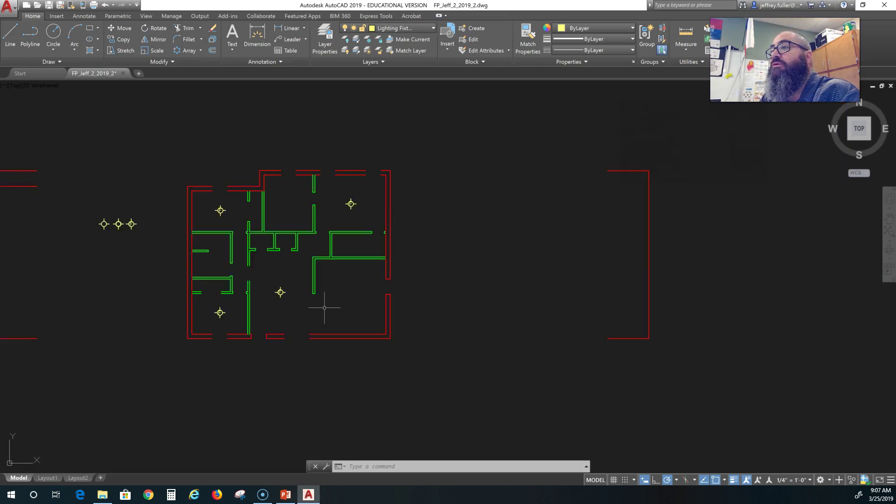
{"action": "scroll", "coordinate": [175, 287], "scroll_direction": "up", "scroll_amount": 4}
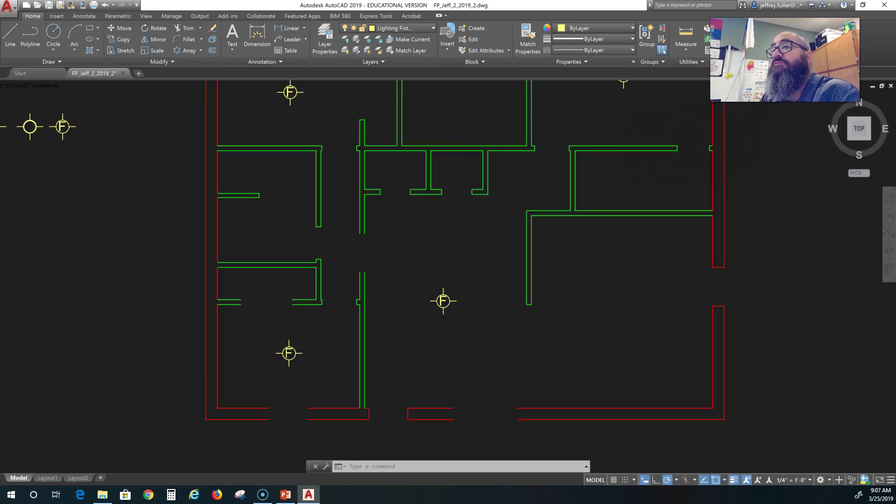
{"action": "scroll", "coordinate": [165, 280], "scroll_direction": "down", "scroll_amount": 2}
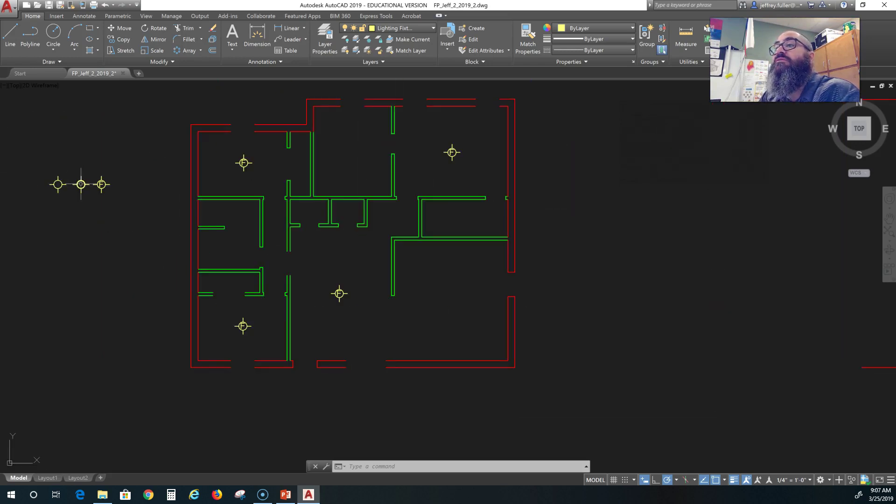
{"action": "left_click", "coordinate": [81, 184]}
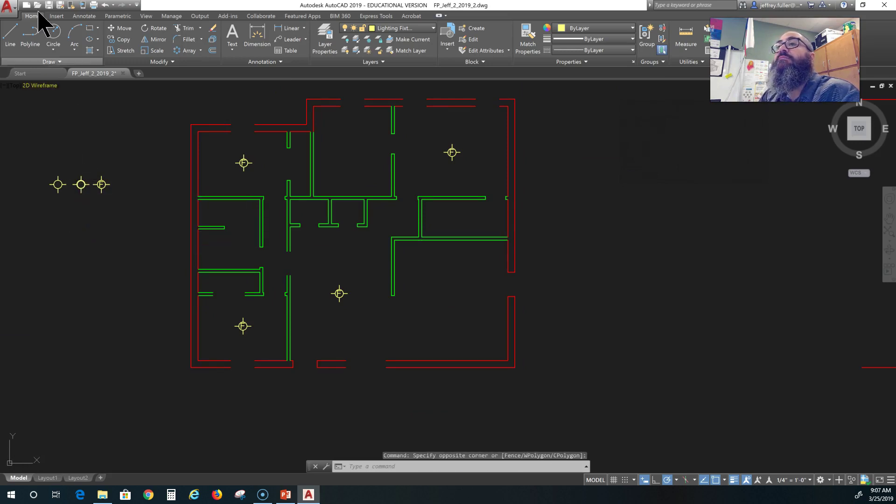
{"action": "left_click", "coordinate": [119, 40]}
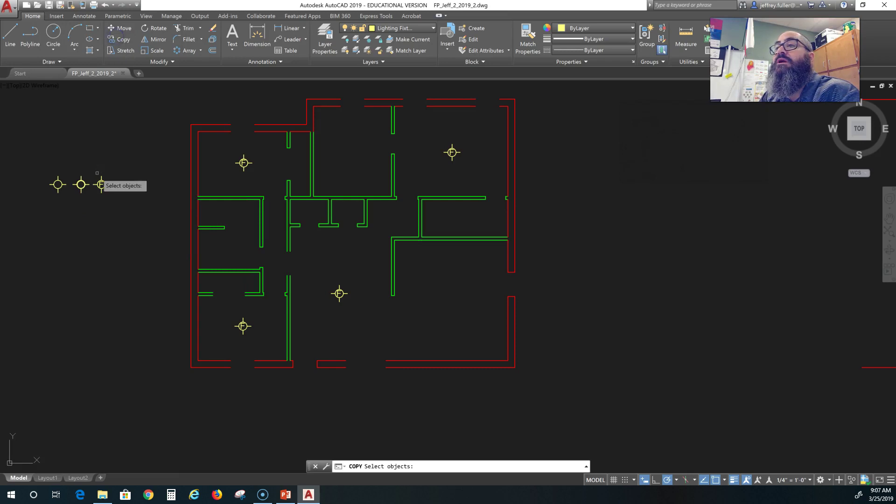
{"action": "left_click", "coordinate": [81, 184]}
{"action": "key", "text": "Return"}
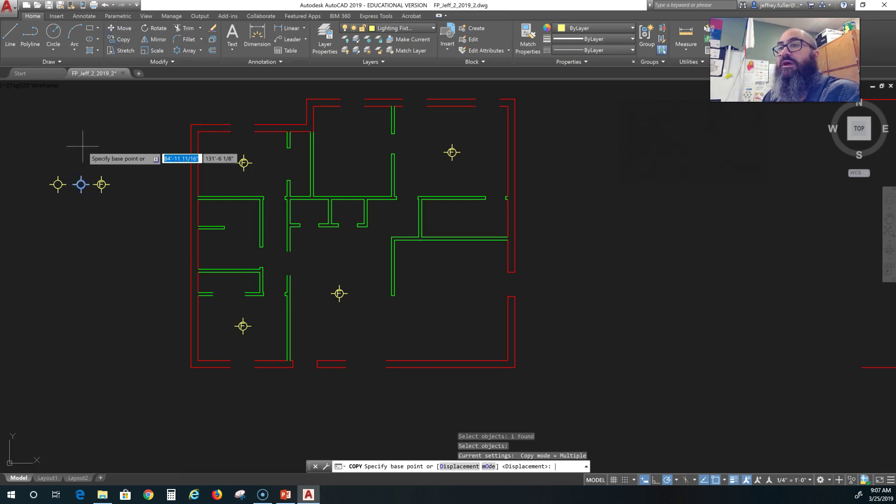
{"action": "left_click", "coordinate": [81, 184]}
{"action": "scroll", "coordinate": [326, 314], "scroll_direction": "down", "scroll_amount": 2}
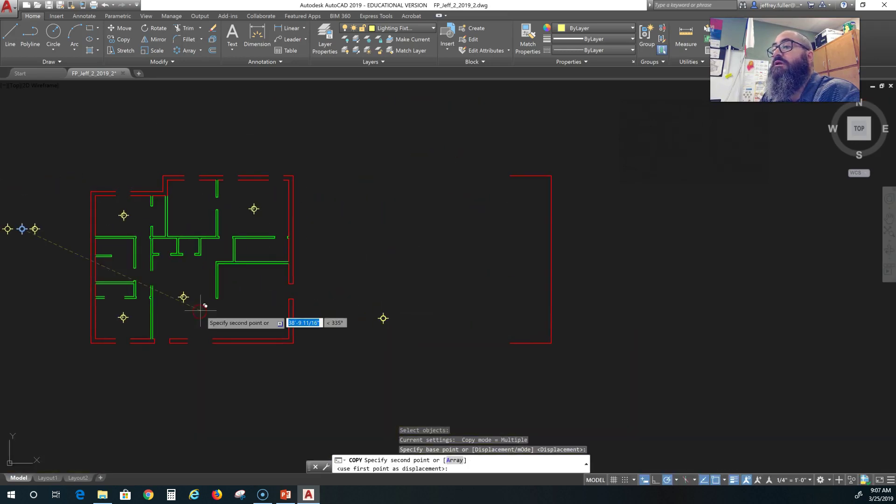
{"action": "scroll", "coordinate": [201, 308], "scroll_direction": "up", "scroll_amount": 4}
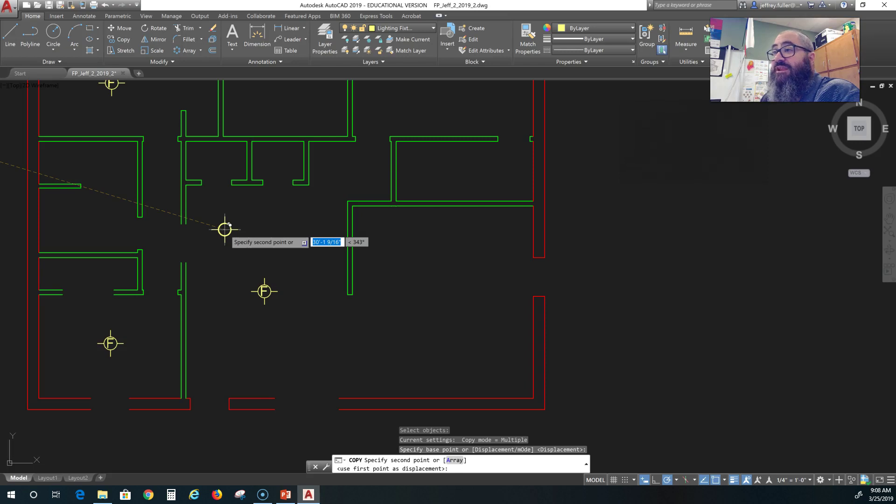
{"action": "left_click", "coordinate": [225, 229]}
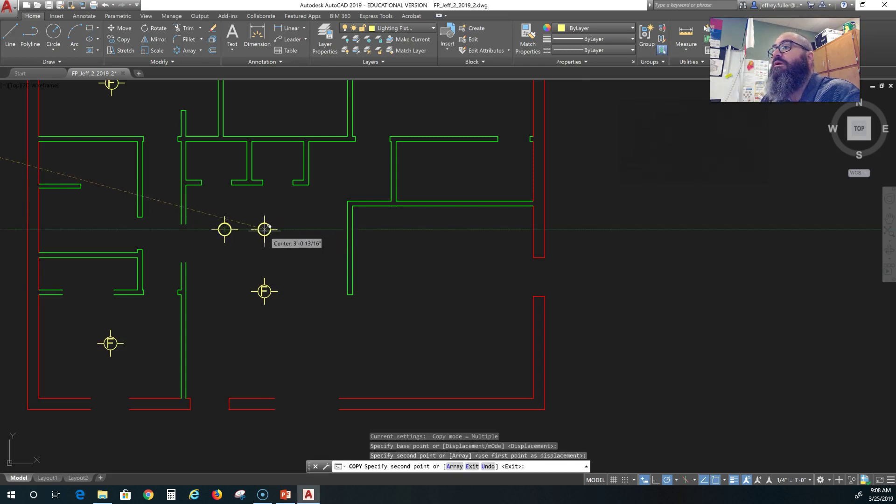
{"action": "left_click", "coordinate": [264, 229]}
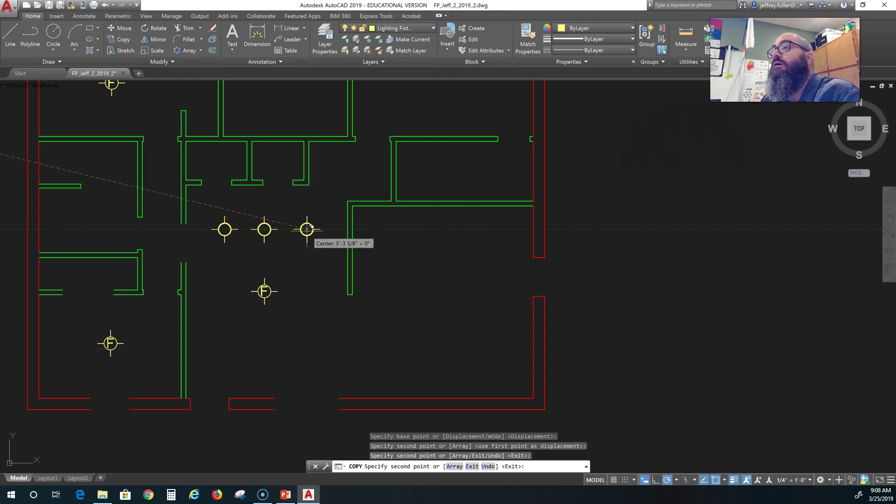
{"action": "left_click", "coordinate": [304, 229]}
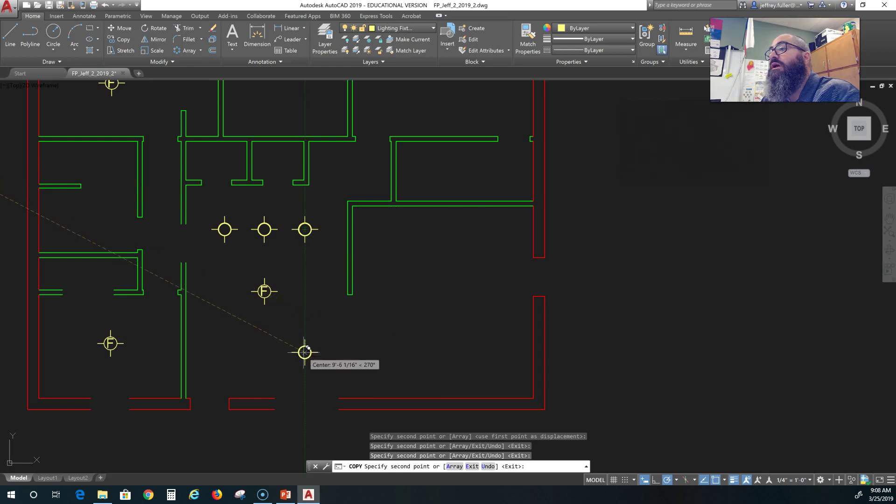
Place three more copies in a parallel row below the F symbol, about 9 feet under the first row, and end the copying.
{"action": "left_click", "coordinate": [304, 349]}
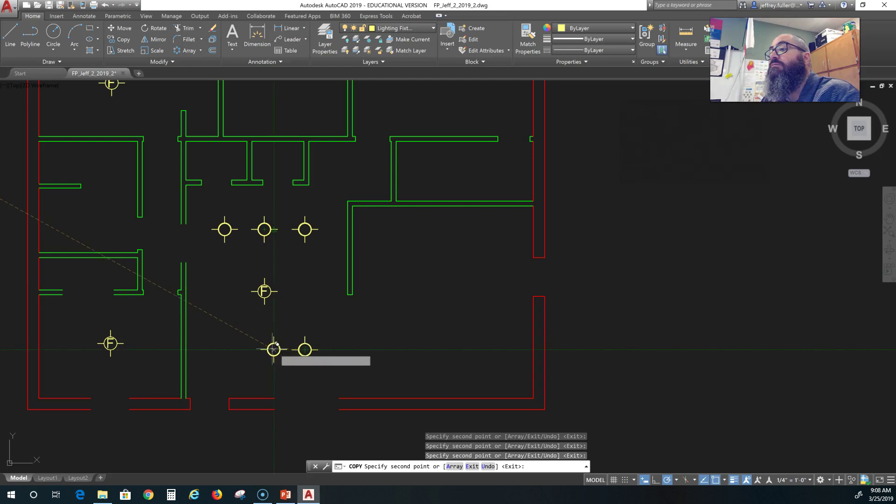
{"action": "left_click", "coordinate": [274, 349]}
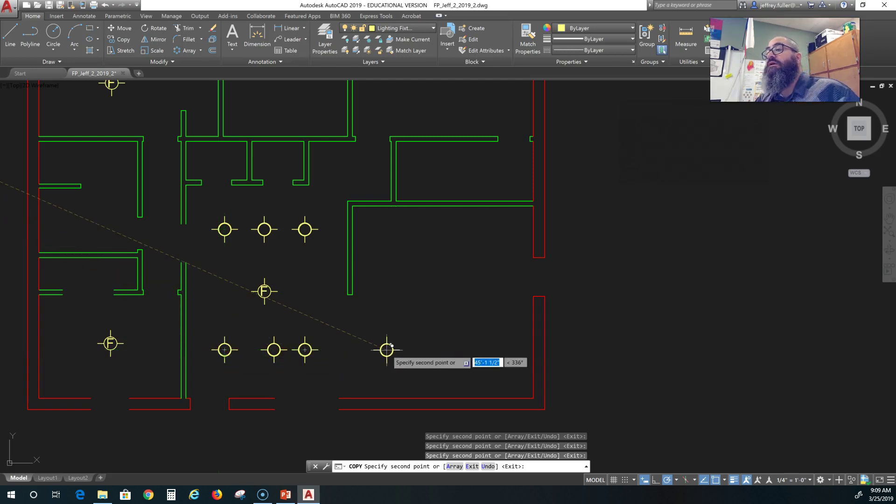
{"action": "key", "text": "Escape"}
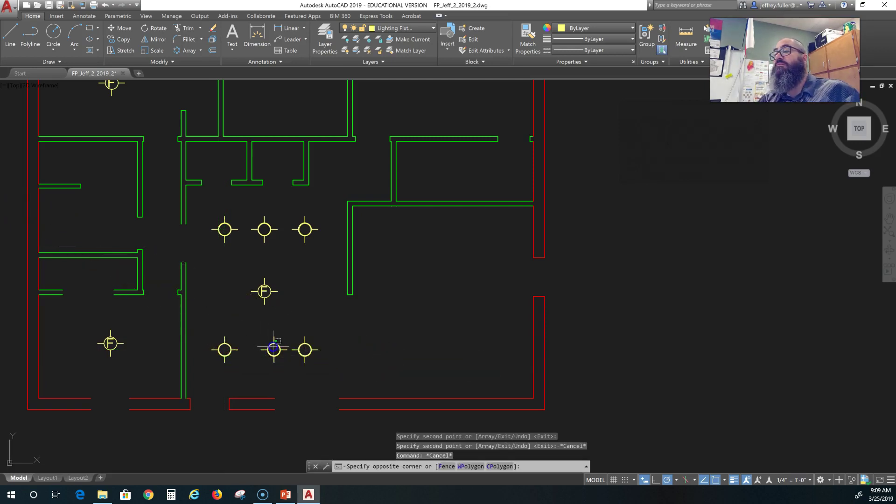
Move the middle symbol of the lower row slightly left by its centre grip, in line with the F symbol above, and deselect it.
{"action": "left_click", "coordinate": [270, 343]}
{"action": "left_click", "coordinate": [274, 349]}
{"action": "left_click", "coordinate": [274, 349]}
{"action": "left_click", "coordinate": [273, 366]}
{"action": "left_click", "coordinate": [274, 350]}
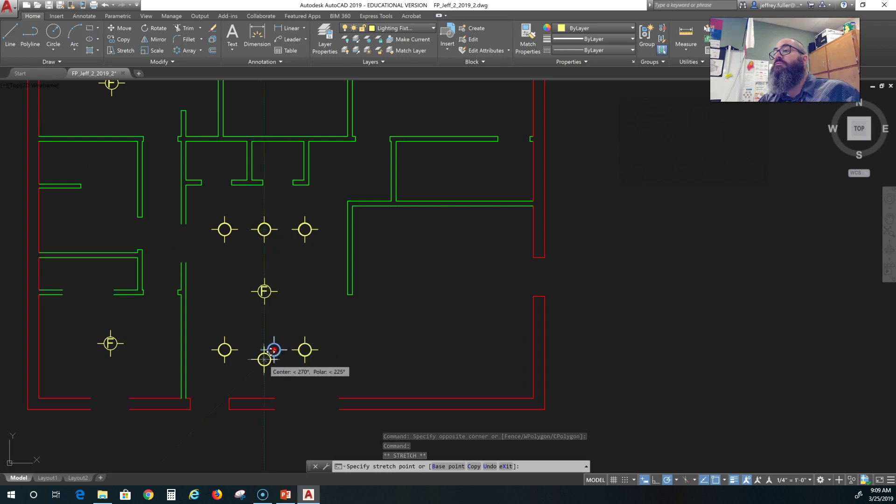
{"action": "key", "text": "Escape"}
{"action": "key", "text": "Escape"}
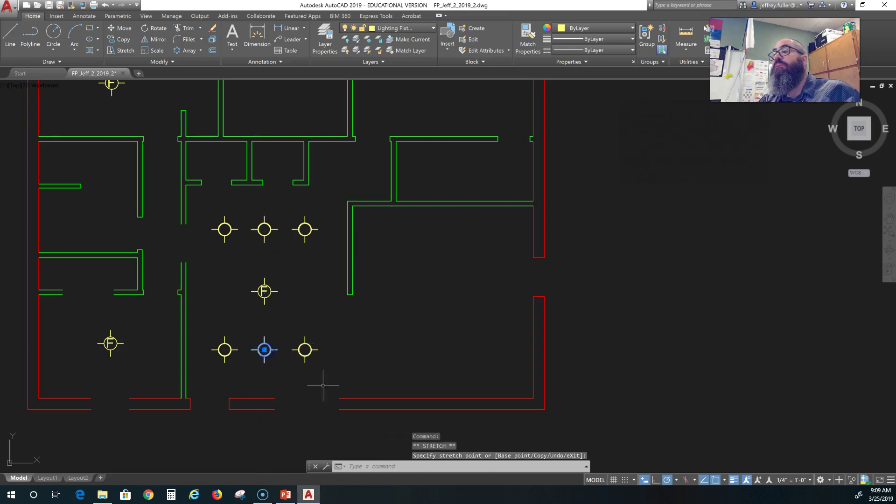
Copy the leftmost light symbol beside the plan by its centre into the upper-middle room and the small room below the upper-left one.
{"action": "scroll", "coordinate": [362, 370], "scroll_direction": "down", "scroll_amount": 2}
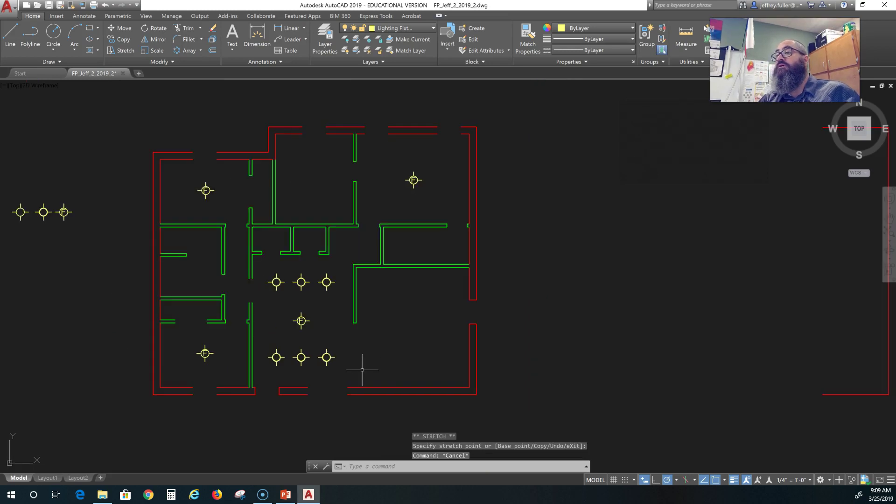
{"action": "left_click", "coordinate": [20, 211]}
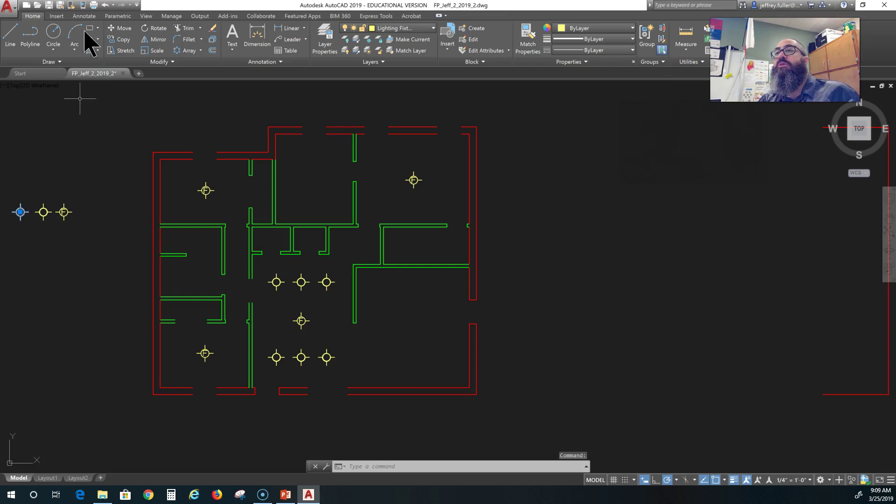
{"action": "left_click", "coordinate": [112, 40]}
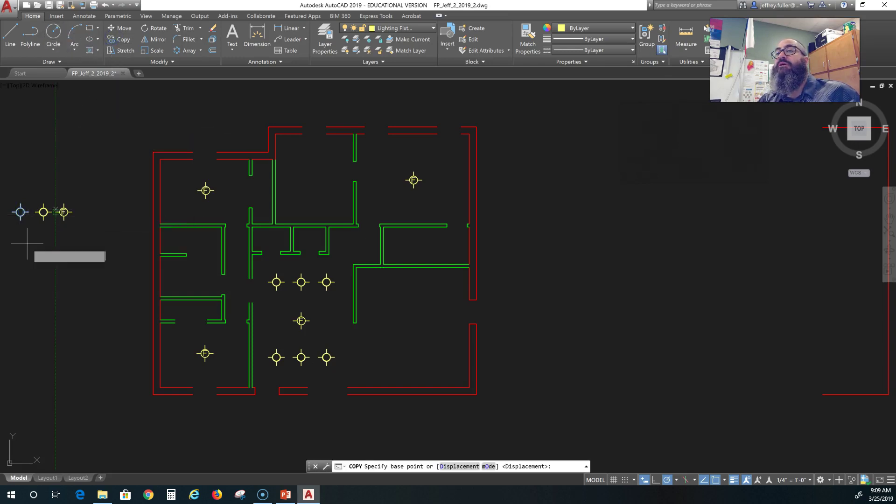
{"action": "left_click", "coordinate": [20, 212]}
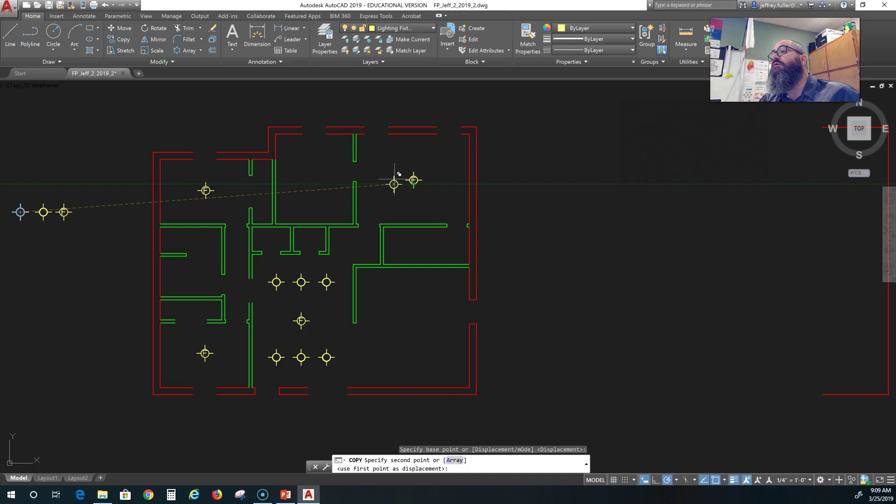
{"action": "left_click", "coordinate": [316, 180]}
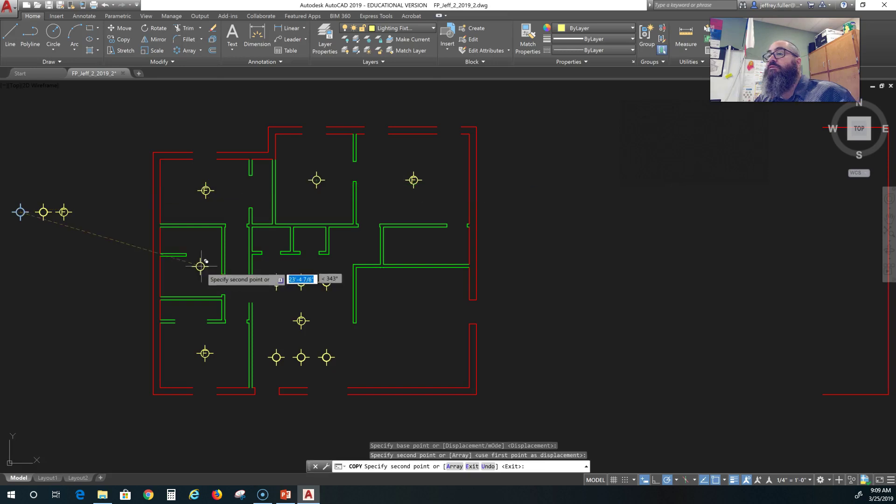
{"action": "left_click", "coordinate": [203, 242]}
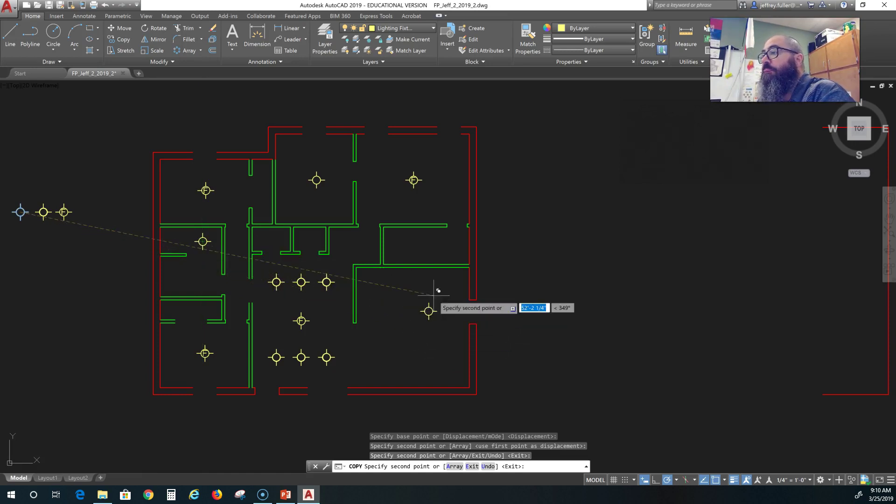
Place two further copies of the plain symbol in the lower-right room, vertically aligned one below the other, and end the copying.
{"action": "left_click", "coordinate": [409, 307]}
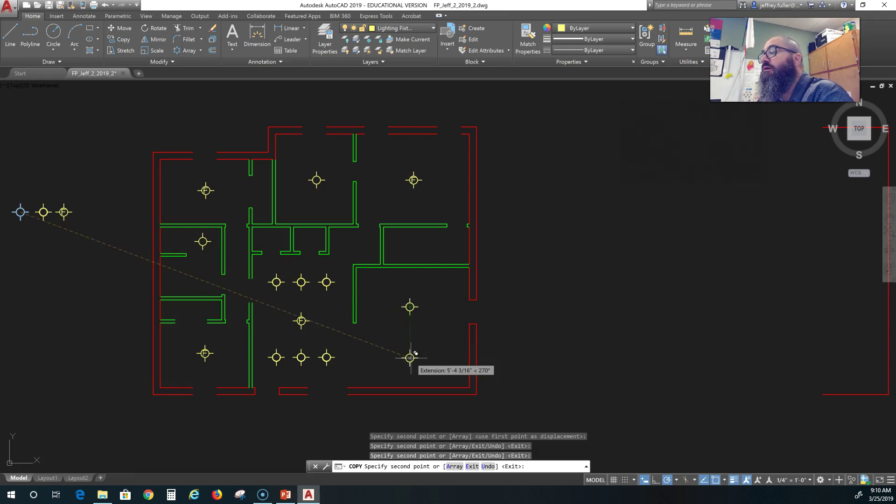
{"action": "left_click", "coordinate": [410, 358]}
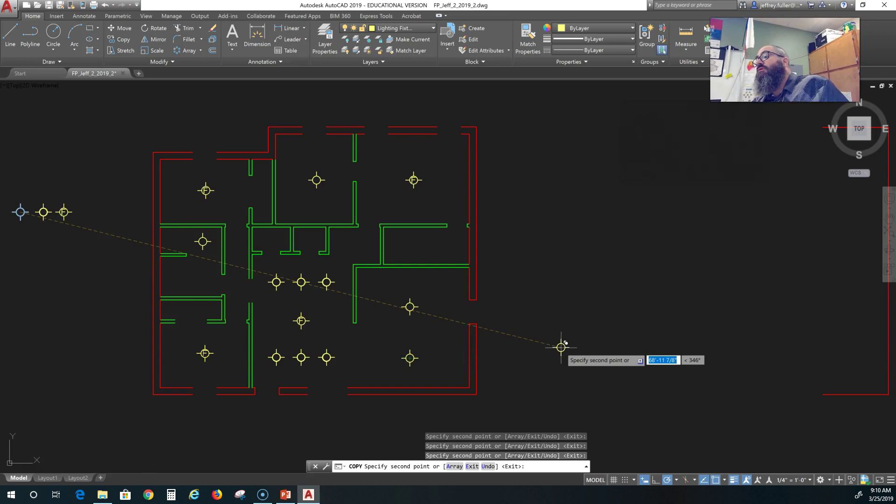
{"action": "key", "text": "Escape"}
Examine the placement of the lighting symbols across the whole floor plan.
{"action": "scroll", "coordinate": [316, 392], "scroll_direction": "down", "scroll_amount": 2}
{"action": "middle_click_drag", "start_coordinate": [333, 385], "coordinate": [411, 352]}
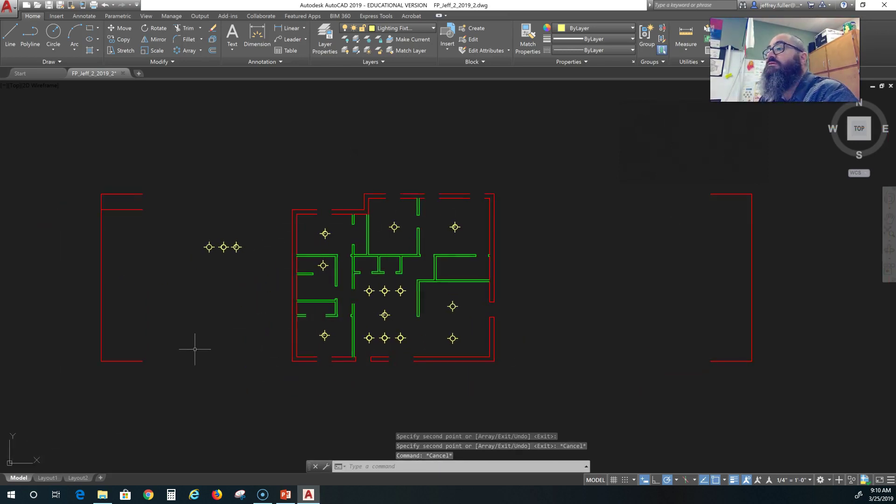
{"action": "scroll", "coordinate": [232, 337], "scroll_direction": "up", "scroll_amount": 2}
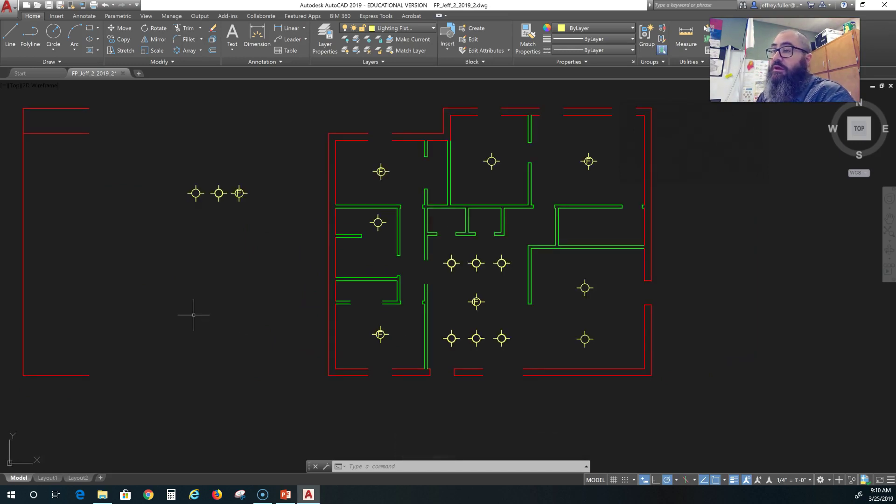
{"action": "scroll", "coordinate": [274, 320], "scroll_direction": "down", "scroll_amount": 2}
{"action": "middle_click_drag", "start_coordinate": [274, 320], "coordinate": [182, 314]}
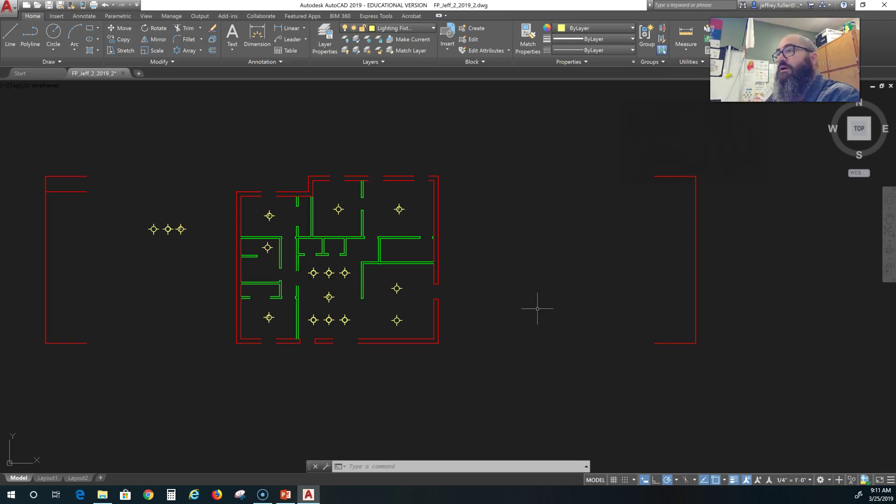
{"action": "scroll", "coordinate": [420, 291], "scroll_direction": "down", "scroll_amount": 2}
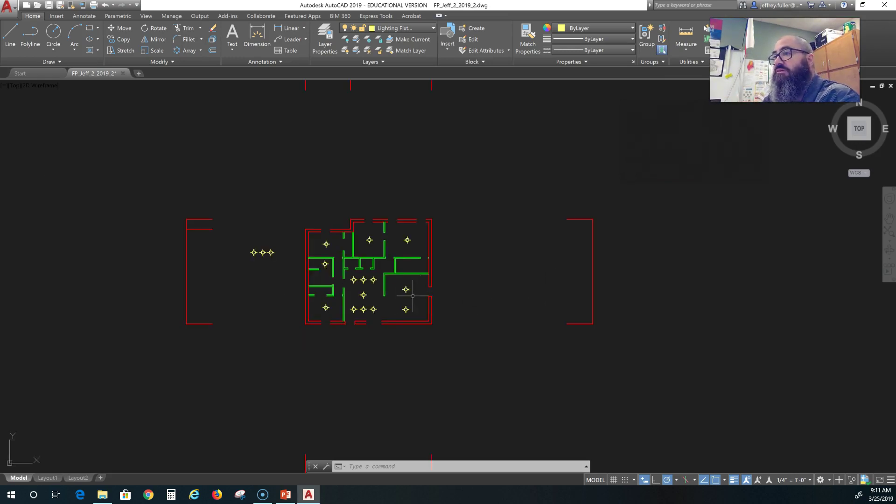
{"action": "scroll", "coordinate": [395, 304], "scroll_direction": "up", "scroll_amount": 2}
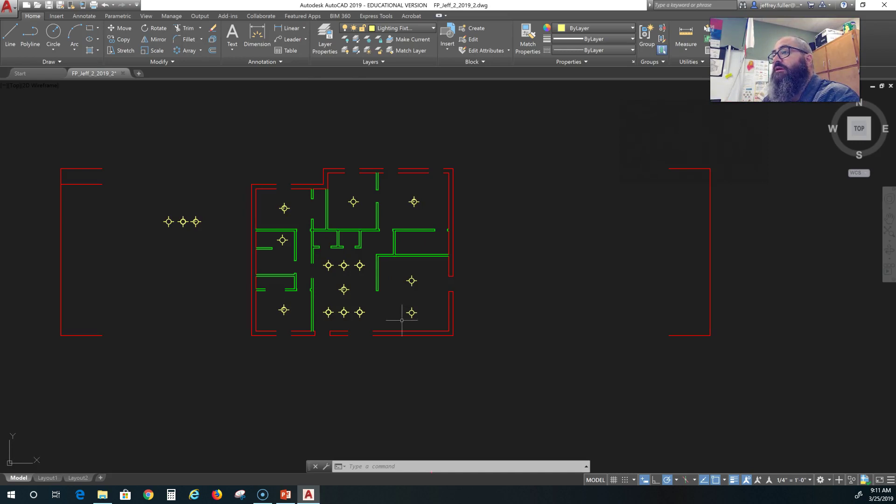
{"action": "scroll", "coordinate": [484, 359], "scroll_direction": "down", "scroll_amount": 2}
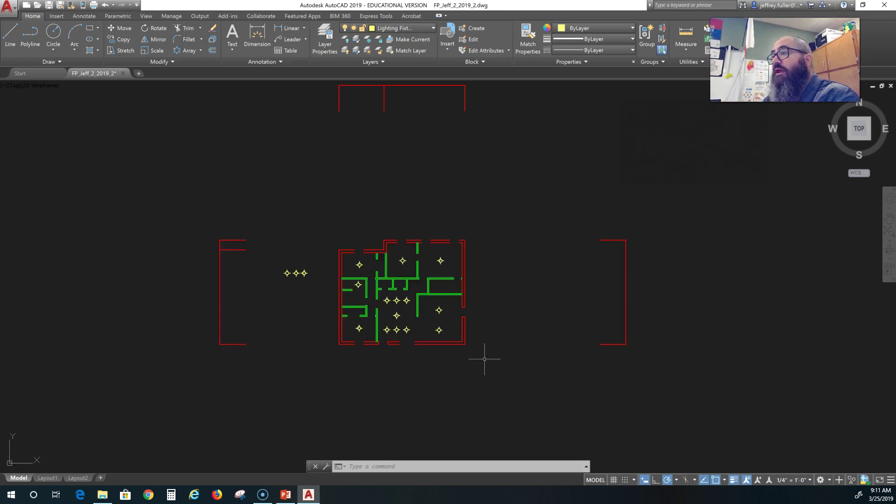